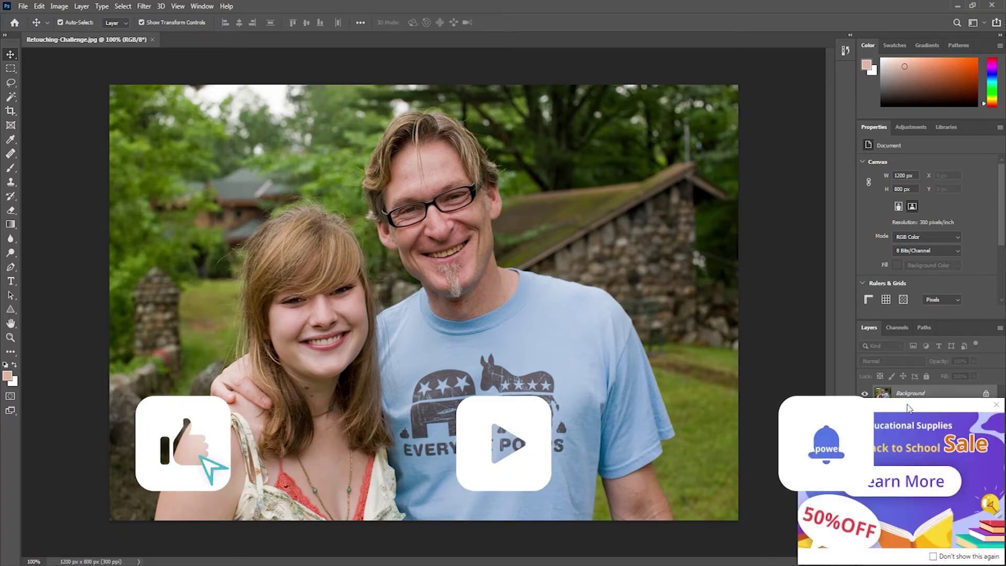
{"action": "left_click", "coordinate": [996, 404]}
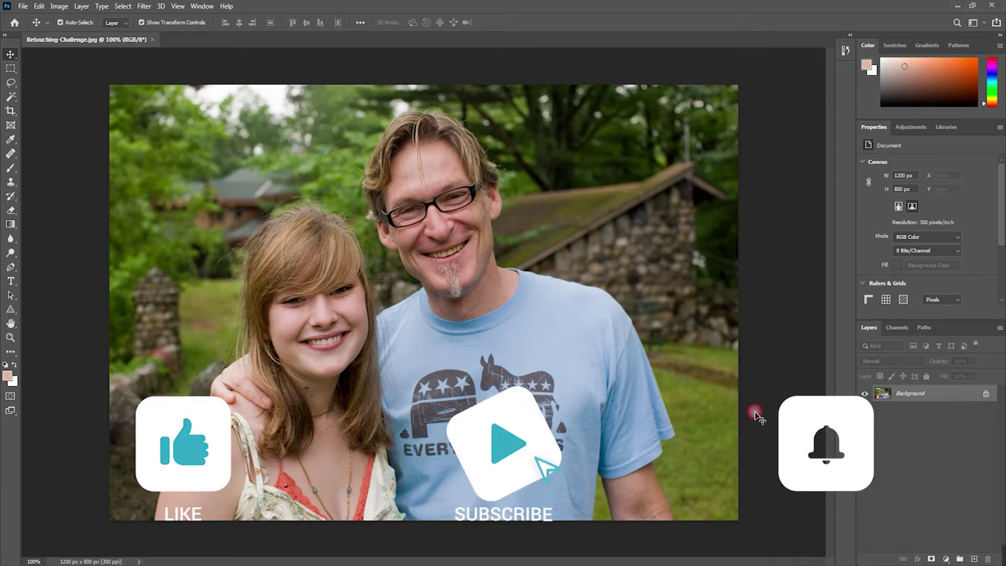
{"action": "scroll", "coordinate": [574, 469], "scroll_direction": "up", "scroll_amount": 4}
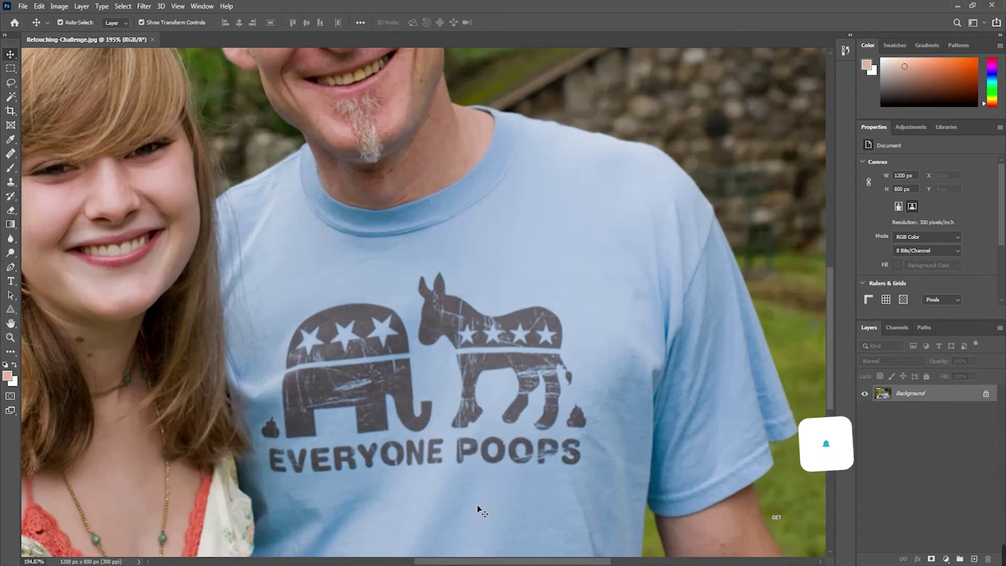
{"action": "scroll", "coordinate": [478, 506], "scroll_direction": "down", "scroll_amount": 4}
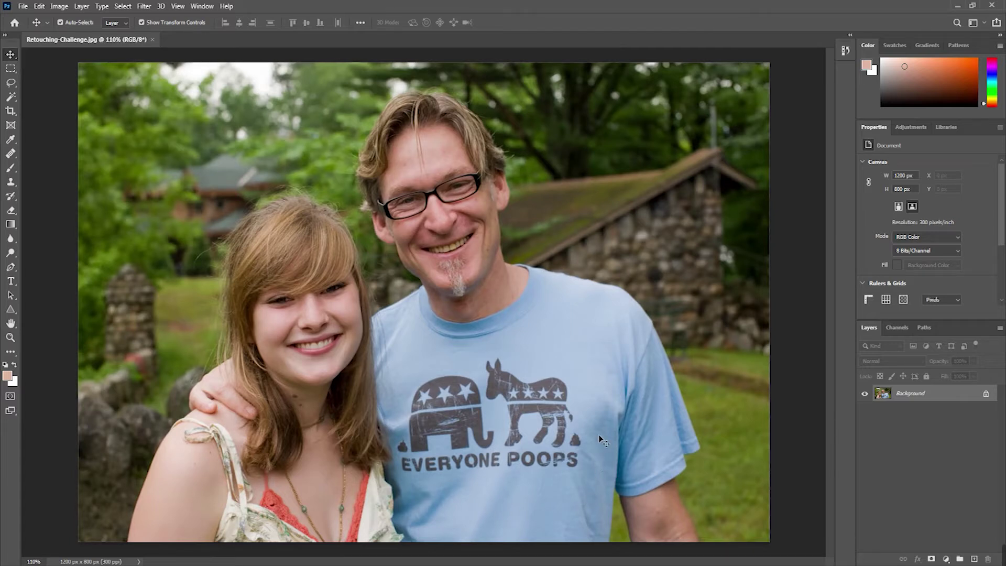
{"action": "left_click", "coordinate": [795, 433]}
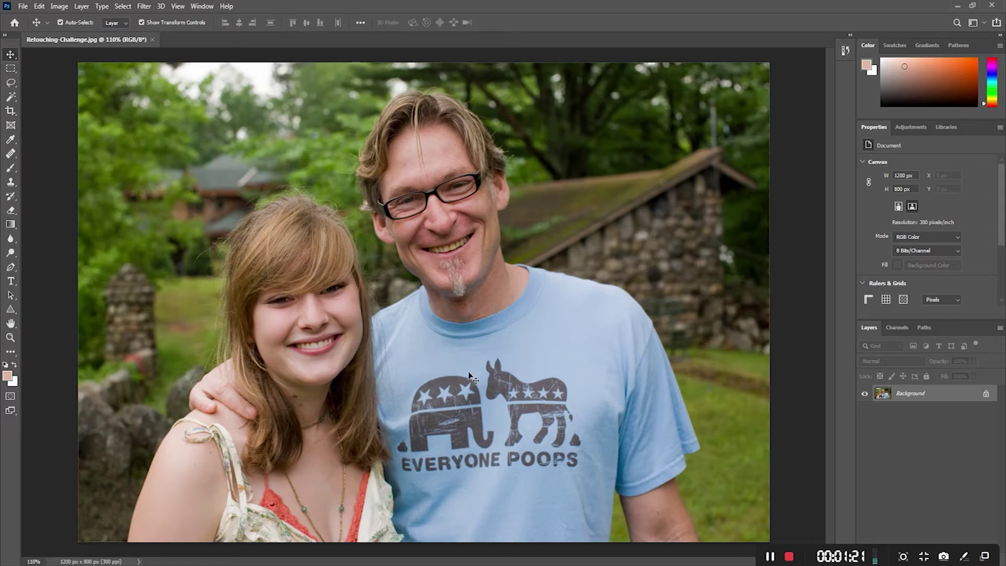
Draw a loose lasso selection around the whole printed graphic and lettering on the man's blue shirt
{"action": "left_click", "coordinate": [11, 99]}
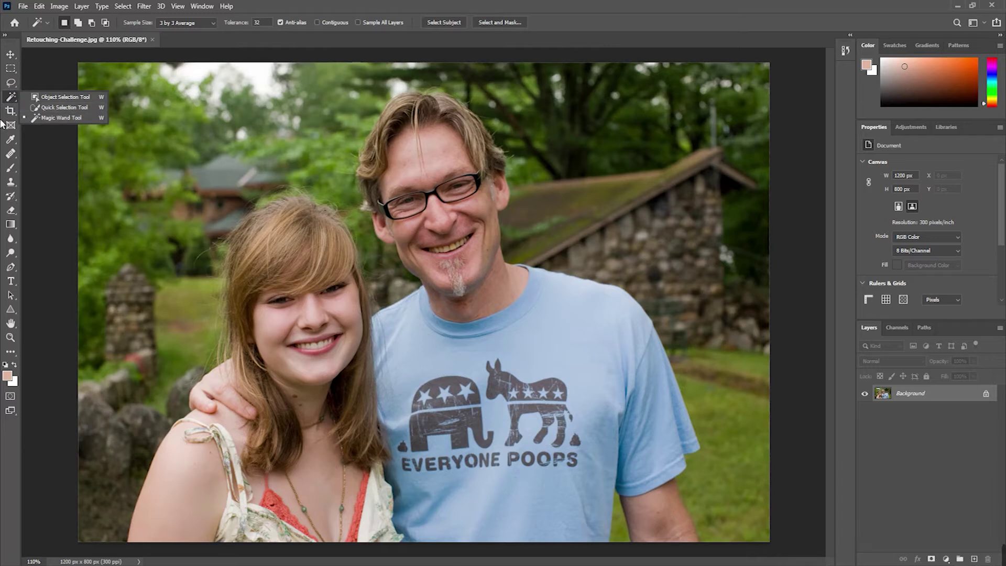
{"action": "left_click", "coordinate": [10, 83]}
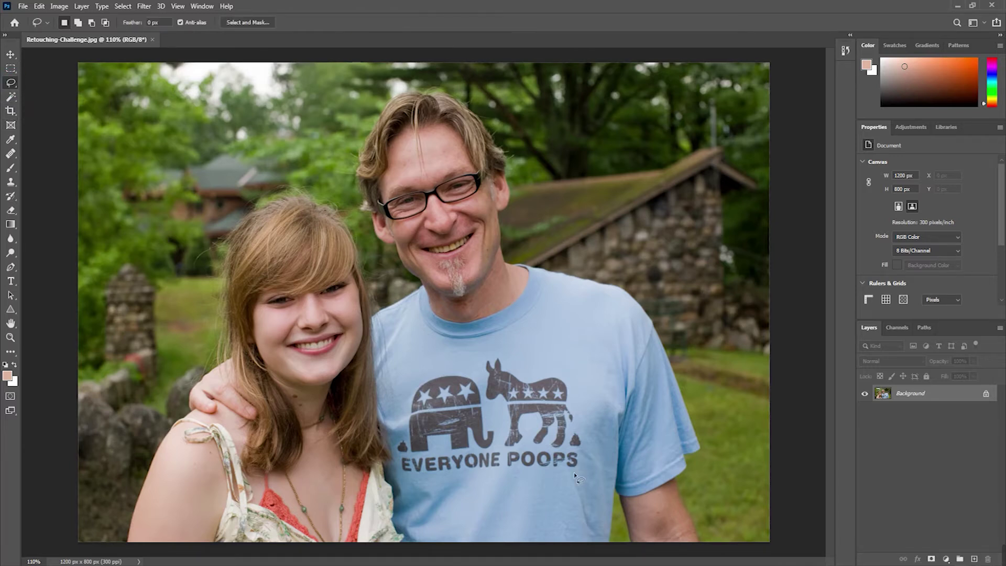
{"action": "scroll", "coordinate": [576, 478], "scroll_direction": "up", "scroll_amount": 4}
{"action": "mouse_move", "coordinate": [594, 464]}
{"action": "left_mouse_down"}
{"action": "mouse_move", "coordinate": [391, 482]}
{"action": "mouse_move", "coordinate": [331, 479]}
{"action": "mouse_move", "coordinate": [318, 467]}
{"action": "mouse_move", "coordinate": [308, 369]}
{"action": "mouse_move", "coordinate": [328, 342]}
{"action": "mouse_move", "coordinate": [412, 293]}
{"action": "mouse_move", "coordinate": [516, 274]}
{"action": "mouse_move", "coordinate": [547, 283]}
{"action": "mouse_move", "coordinate": [587, 333]}
{"action": "mouse_move", "coordinate": [598, 463]}
{"action": "left_mouse_up"}
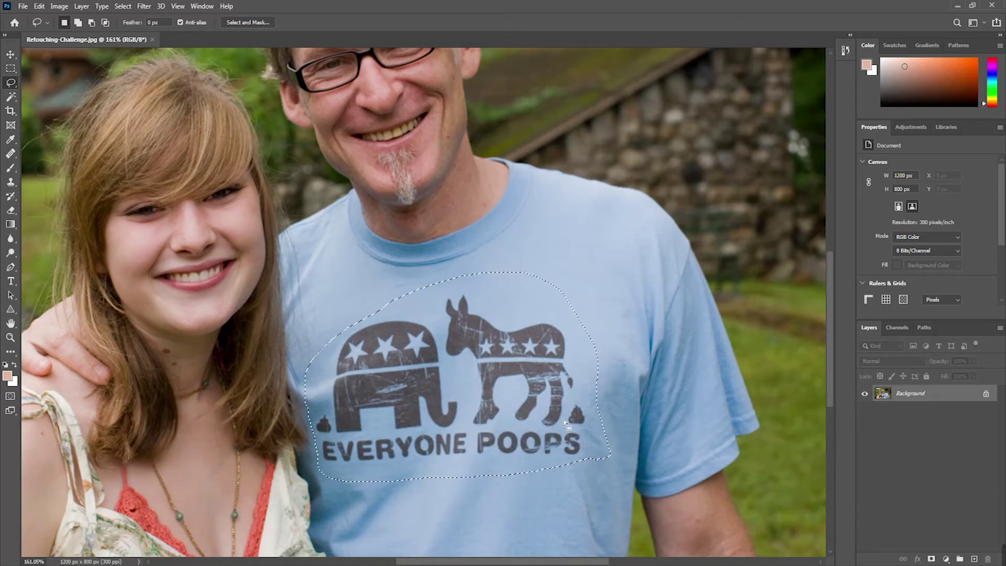
Copy the selected shirt area to a new layer and hide the Background layer
{"action": "key", "text": "ctrl+j"}
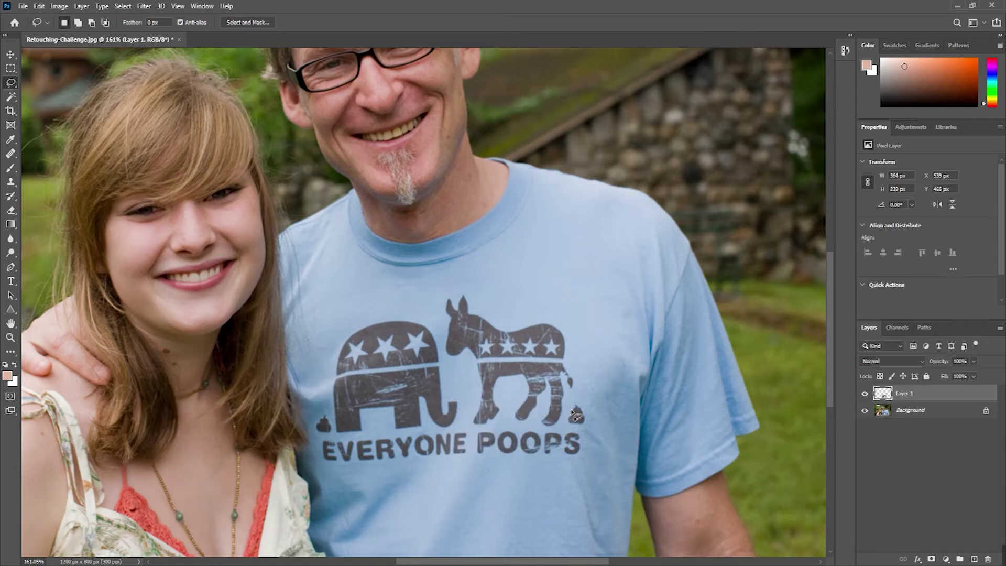
{"action": "left_click", "coordinate": [868, 414]}
{"action": "scroll", "coordinate": [557, 435], "scroll_direction": "up", "scroll_amount": 4}
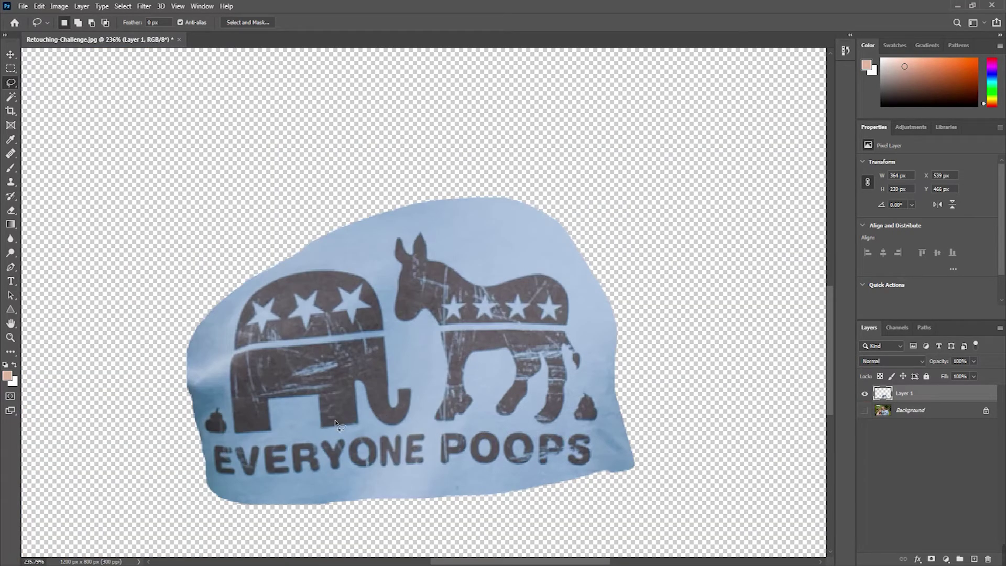
{"action": "scroll", "coordinate": [335, 424], "scroll_direction": "up", "scroll_amount": 1}
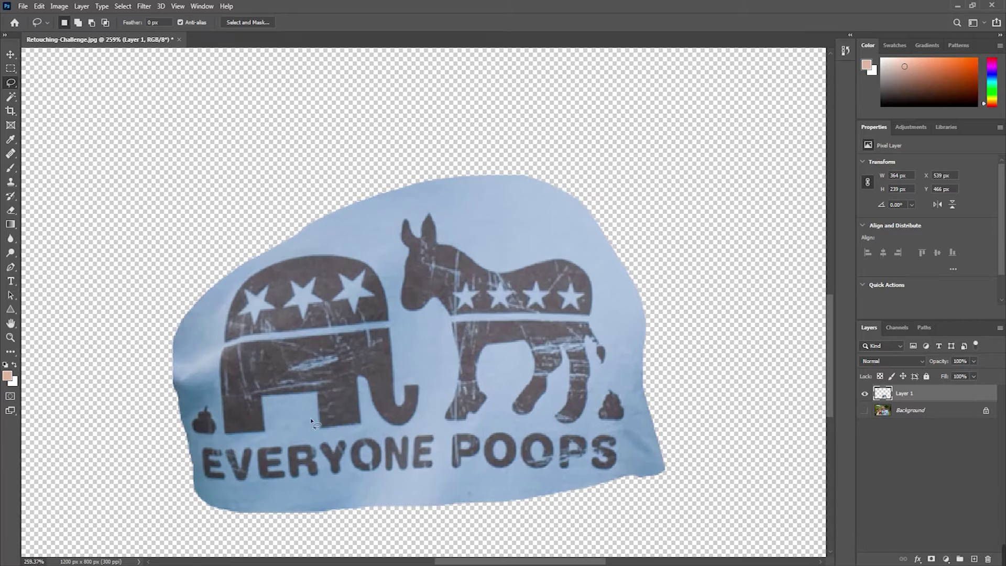
Set up the Magic Wand tool with a 5 by 5 Average sample size and a tolerance of 33
{"action": "left_click", "coordinate": [11, 97]}
{"action": "right_click", "coordinate": [11, 97]}
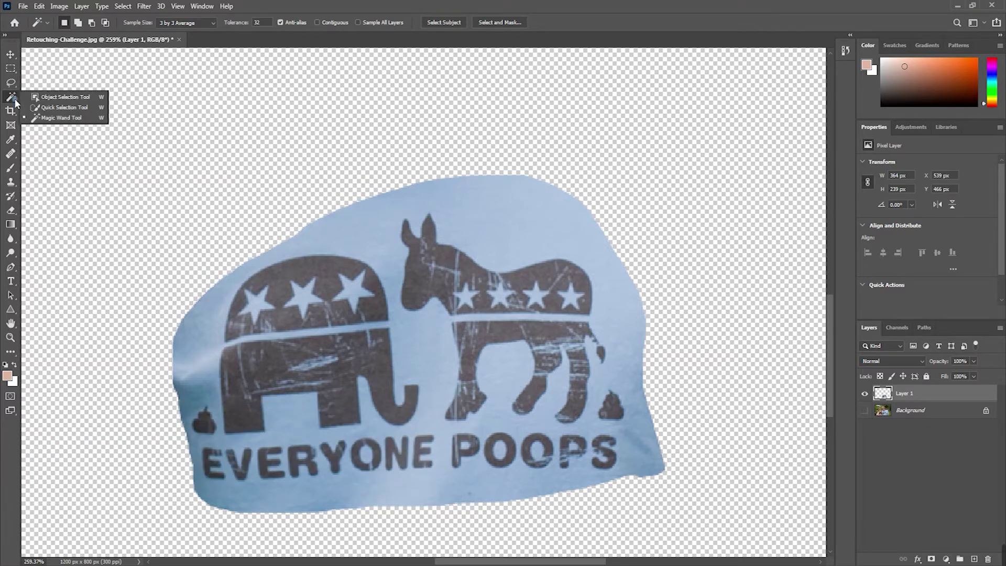
{"action": "left_click", "coordinate": [77, 119]}
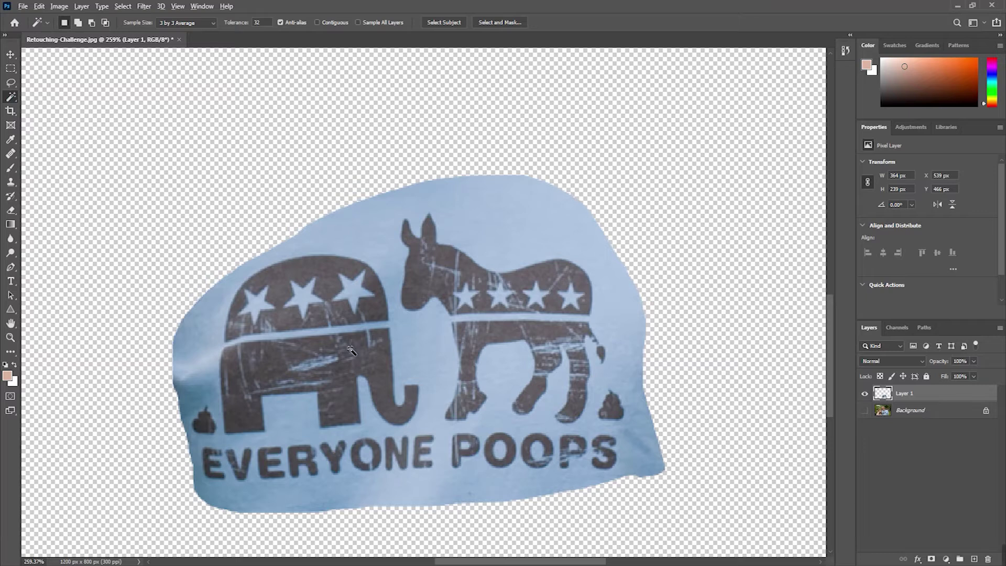
{"action": "scroll", "coordinate": [350, 350], "scroll_direction": "up", "scroll_amount": 1}
{"action": "left_click", "coordinate": [186, 22]}
{"action": "left_click", "coordinate": [188, 33]}
{"action": "left_click", "coordinate": [191, 23]}
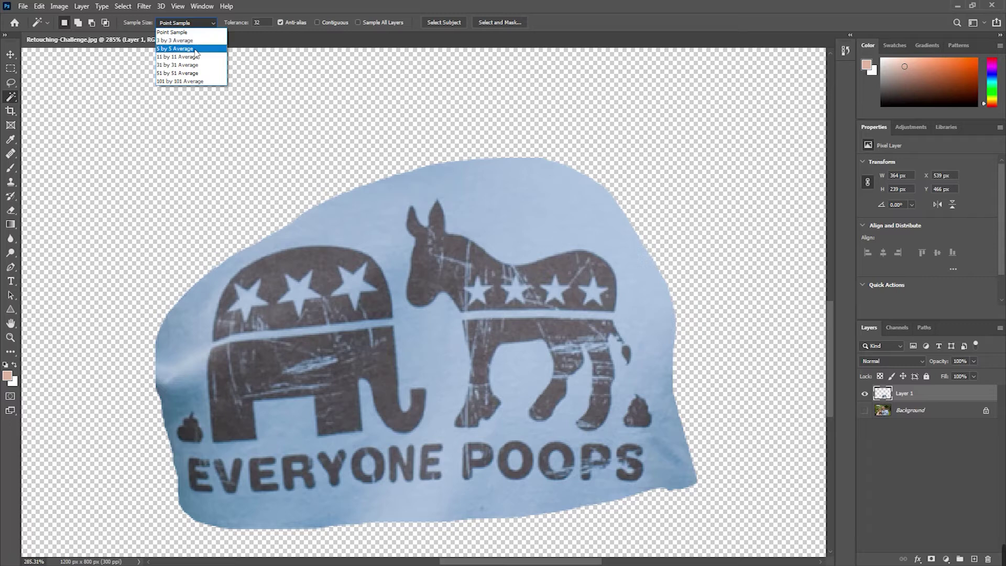
{"action": "left_click", "coordinate": [197, 49]}
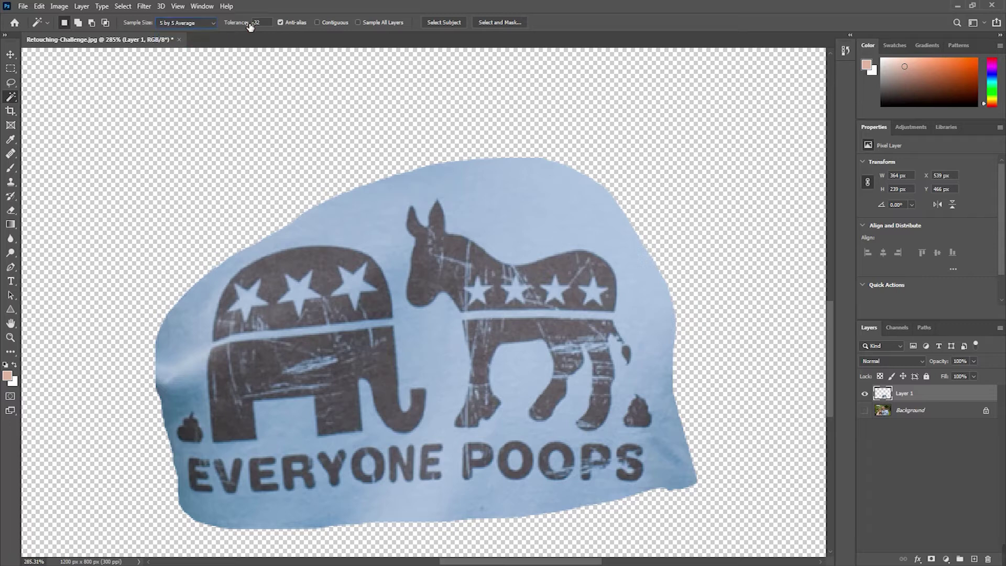
{"action": "left_click_drag", "start_coordinate": [249, 26], "coordinate": [256, 24]}
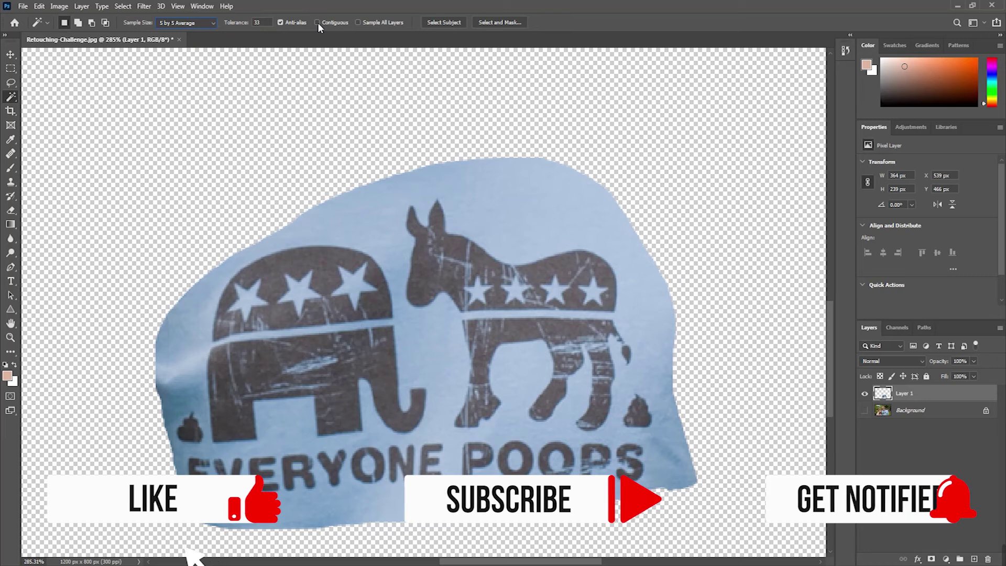
Select the dark printed graphic and lettering by colour, and subtract the stray area along the patch's left edge with the Lasso
{"action": "left_click", "coordinate": [372, 358]}
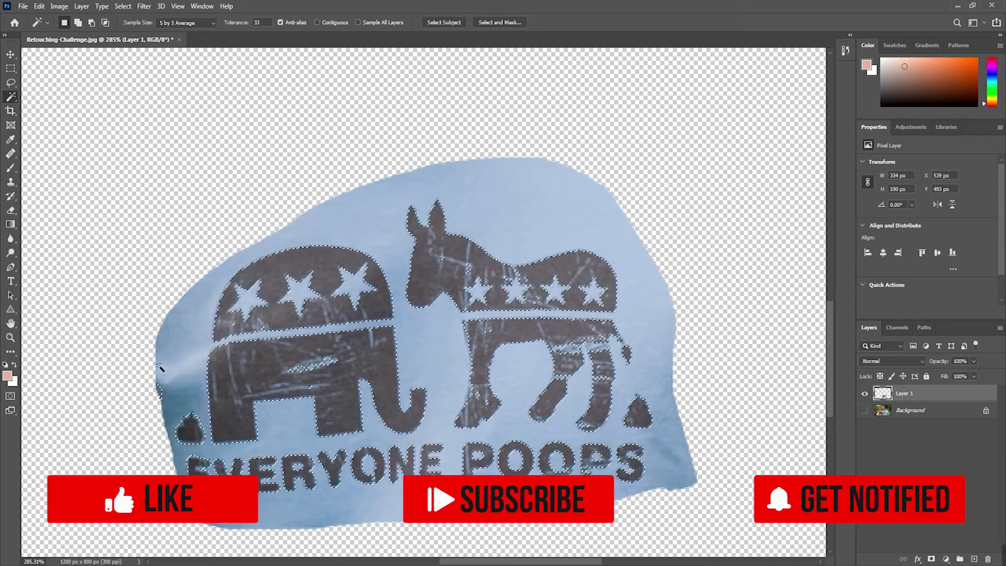
{"action": "left_click", "coordinate": [10, 82]}
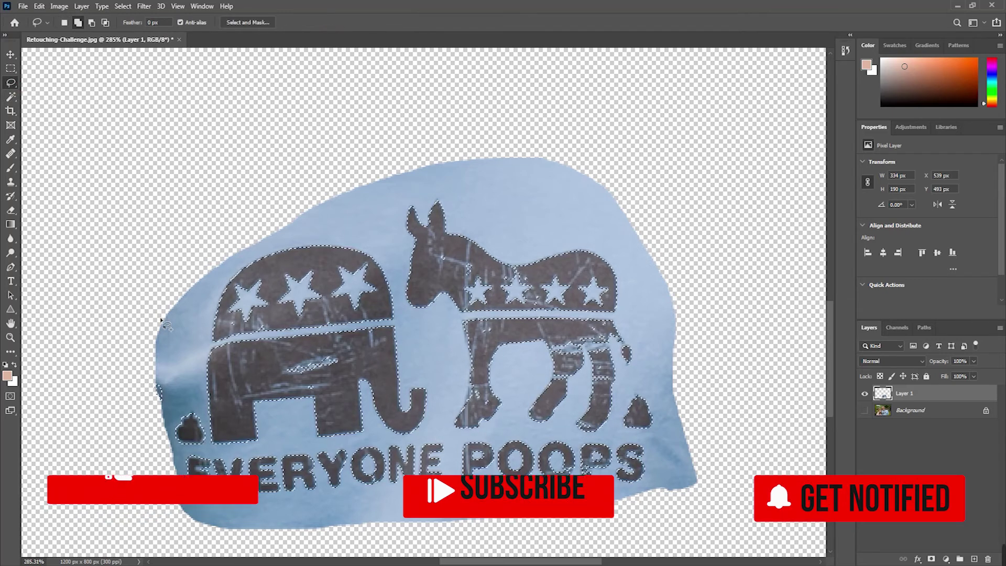
{"action": "mouse_move", "coordinate": [148, 371]}
{"action": "left_mouse_down"}
{"action": "mouse_move", "coordinate": [171, 397]}
{"action": "mouse_move", "coordinate": [117, 422]}
{"action": "left_mouse_up"}
{"action": "key", "text": "Delete"}
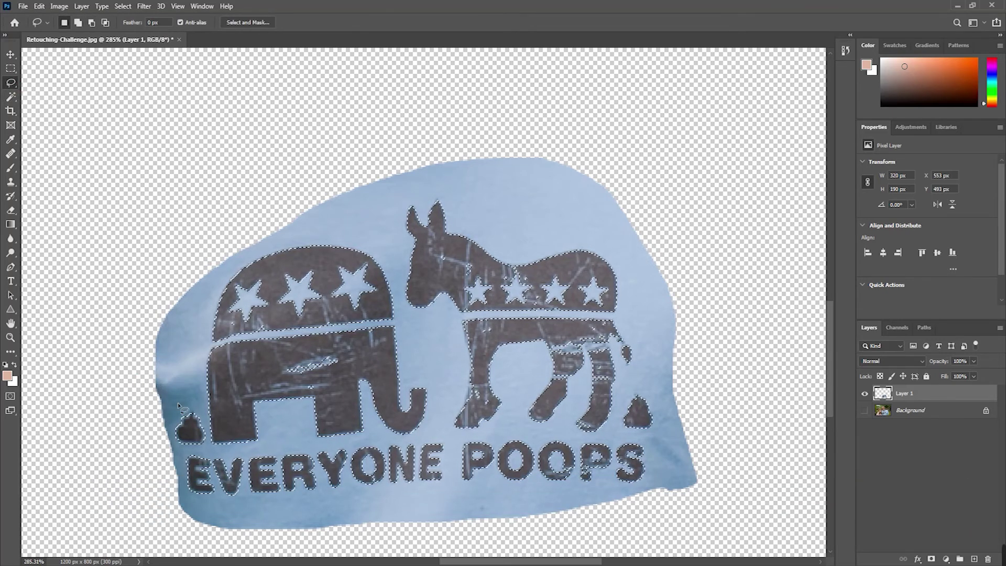
Expand the selection around the graphic and lettering by 3 pixels
{"action": "left_click", "coordinate": [122, 5]}
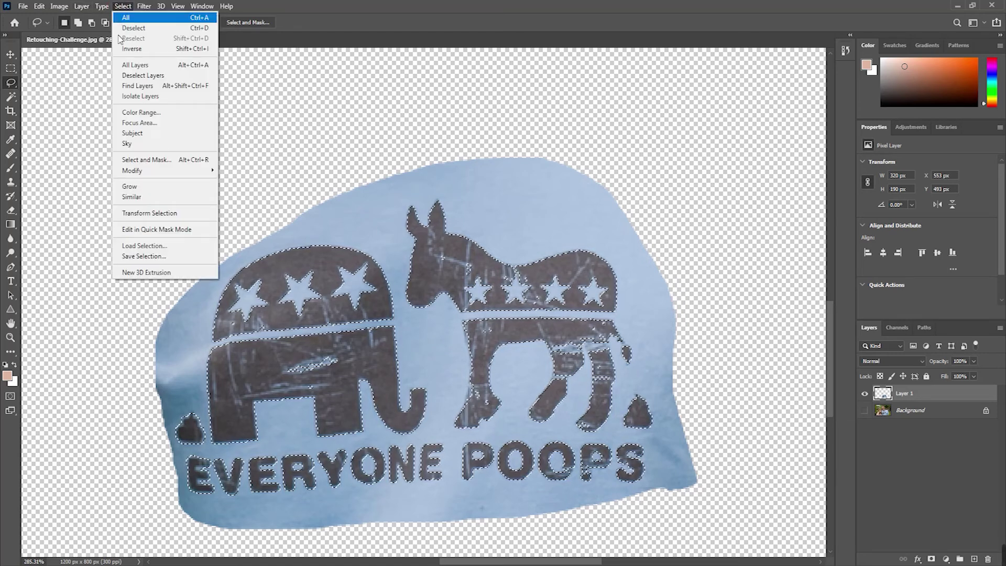
{"action": "mouse_move", "coordinate": [140, 174]}
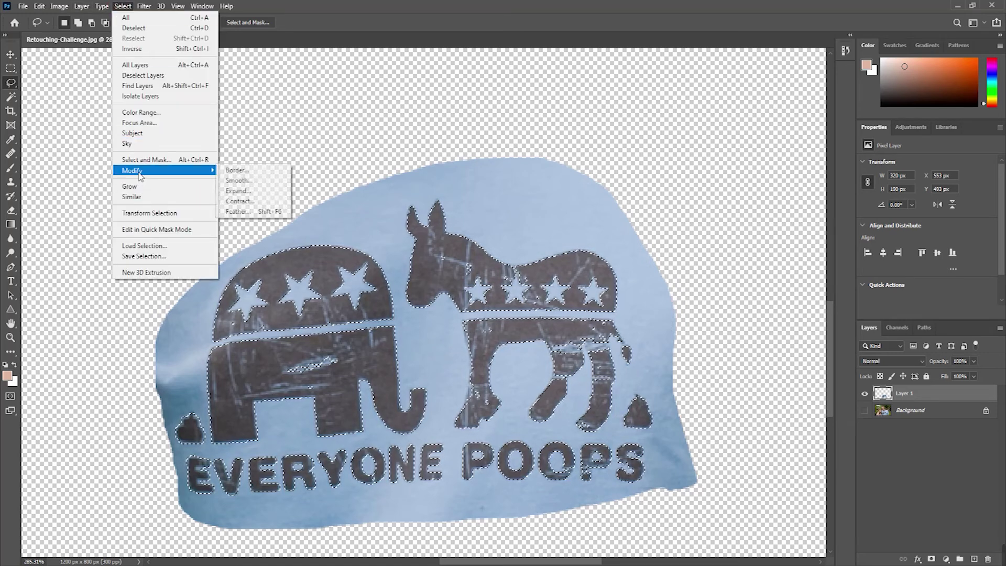
{"action": "left_click", "coordinate": [238, 191]}
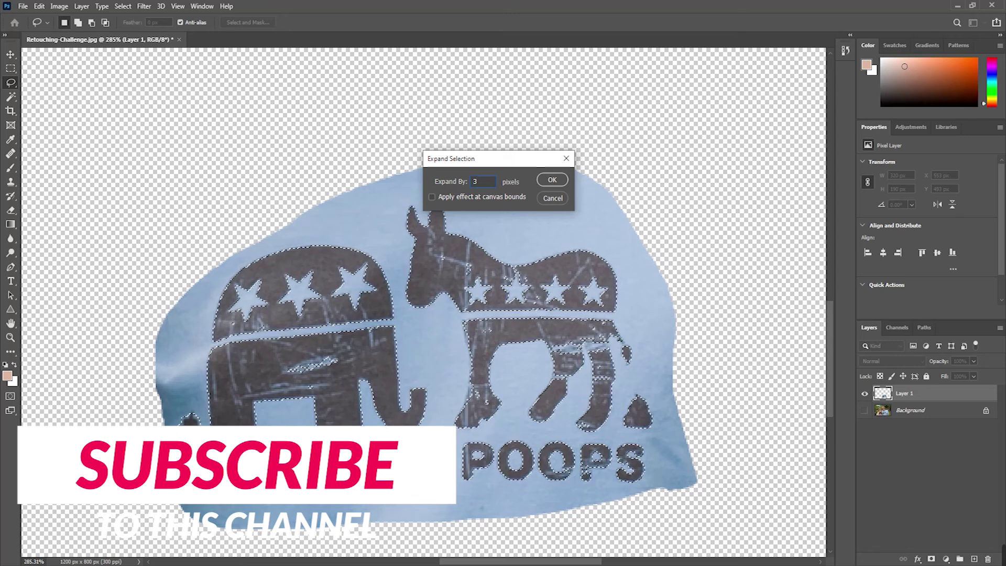
{"action": "key", "text": "Return"}
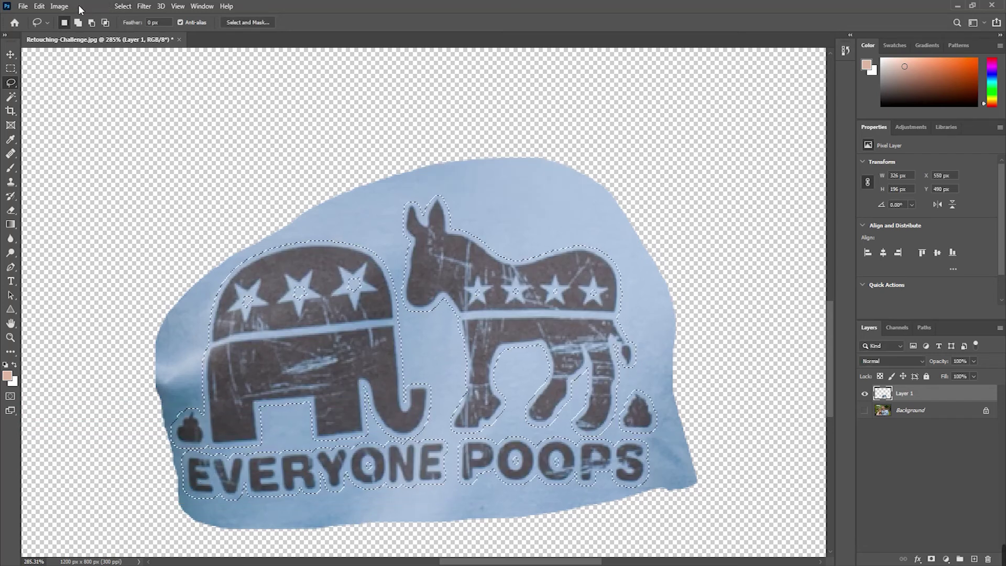
Fill the selected graphic with Content-Aware contents in Normal mode at 100% opacity, and remove the selection
{"action": "left_click", "coordinate": [40, 6]}
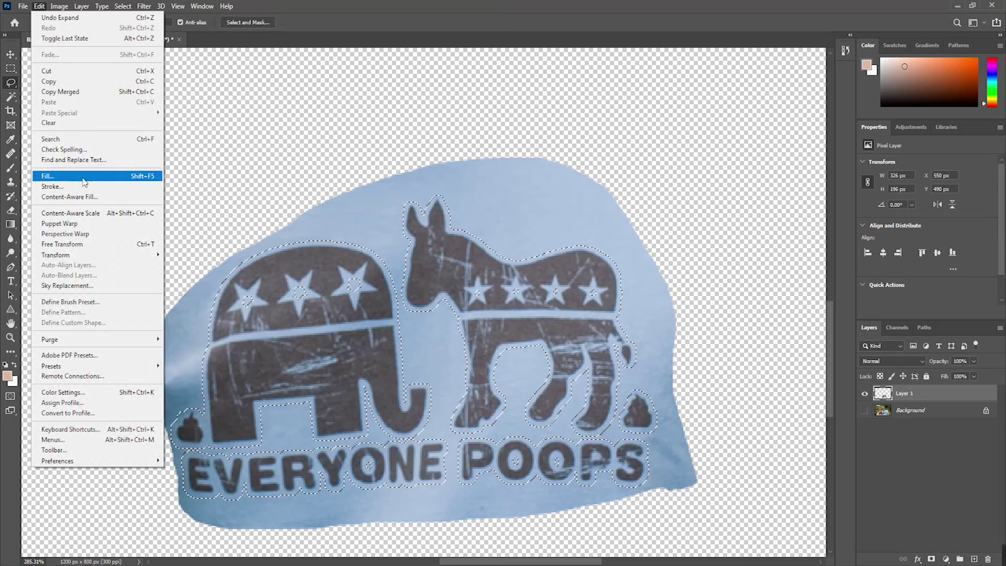
{"action": "left_click", "coordinate": [139, 180]}
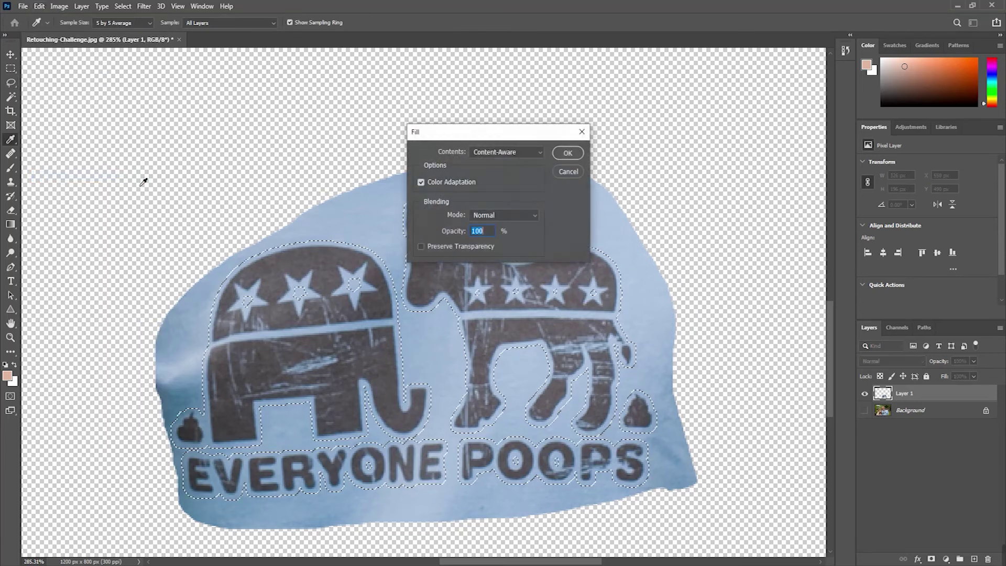
{"action": "left_click", "coordinate": [520, 152]}
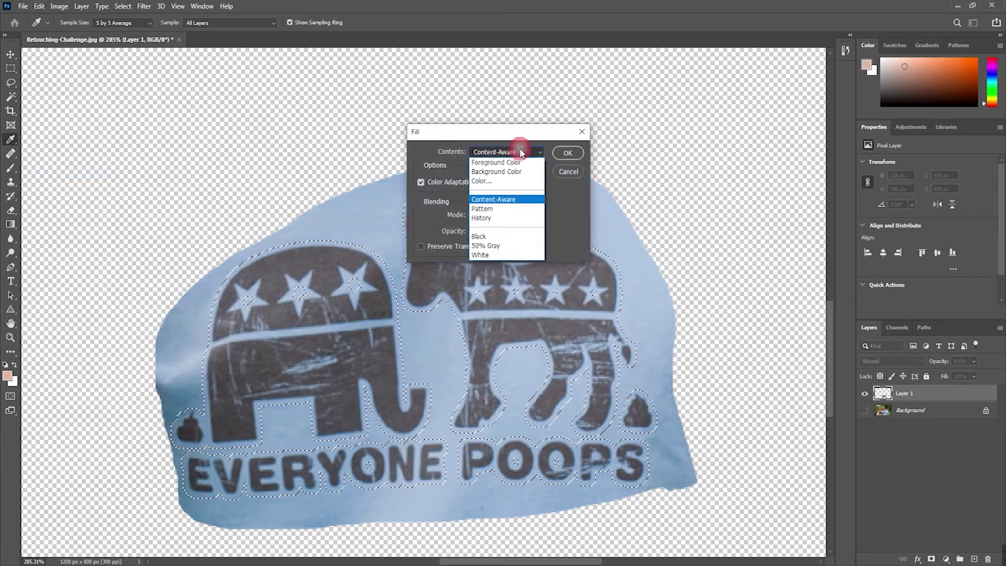
{"action": "left_click", "coordinate": [513, 199]}
{"action": "left_click", "coordinate": [568, 154]}
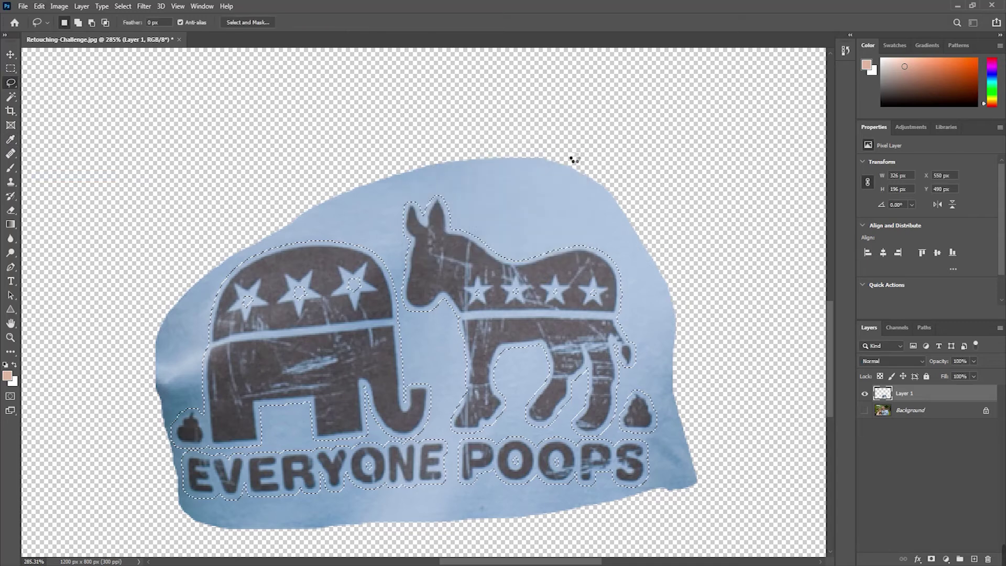
{"action": "key", "text": "ctrl+d"}
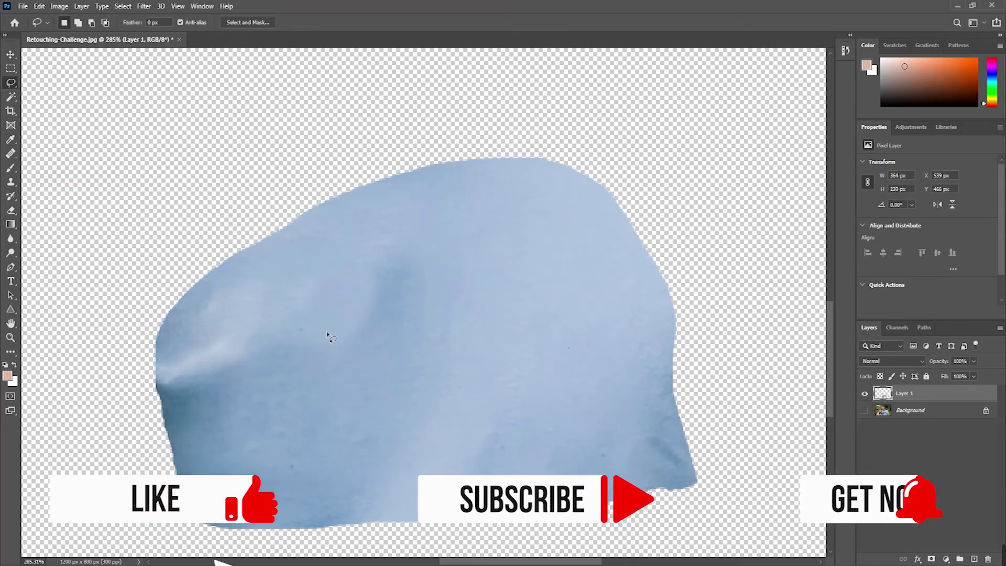
Show the Background layer again and deselect the retouched shirt layer with the Move tool
{"action": "left_click", "coordinate": [864, 410]}
{"action": "scroll", "coordinate": [469, 413], "scroll_direction": "down", "scroll_amount": 10}
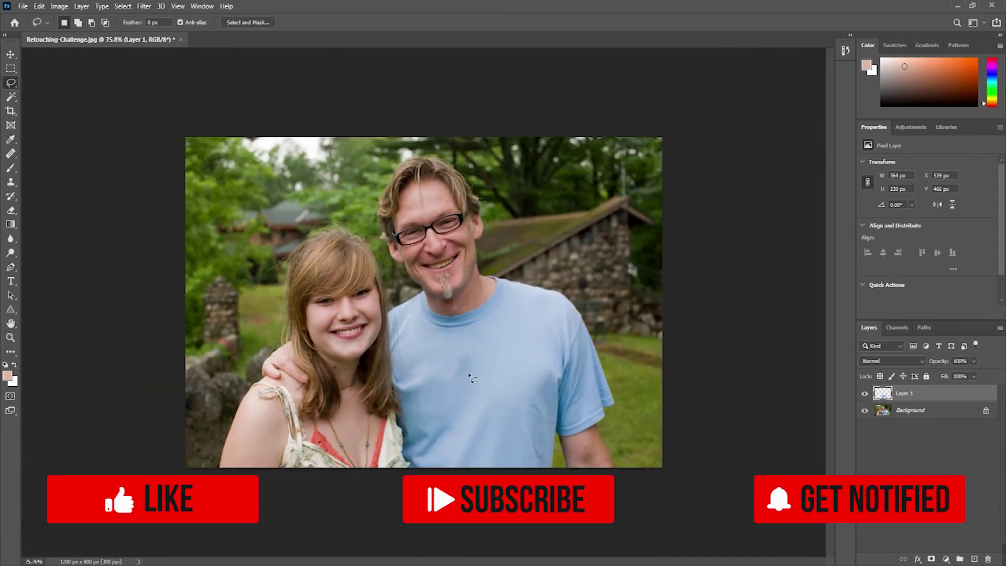
{"action": "left_click", "coordinate": [11, 54]}
{"action": "left_click", "coordinate": [62, 149]}
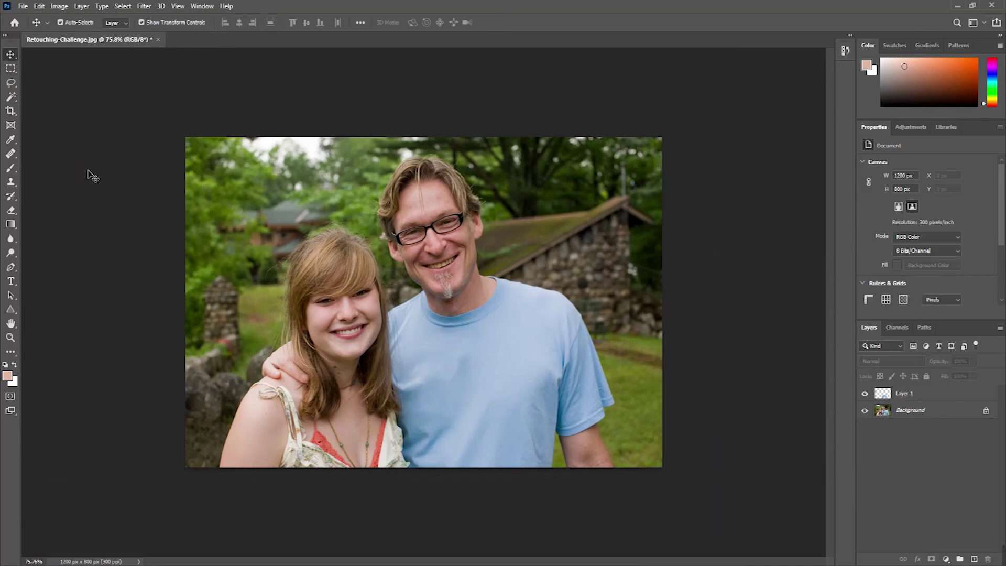